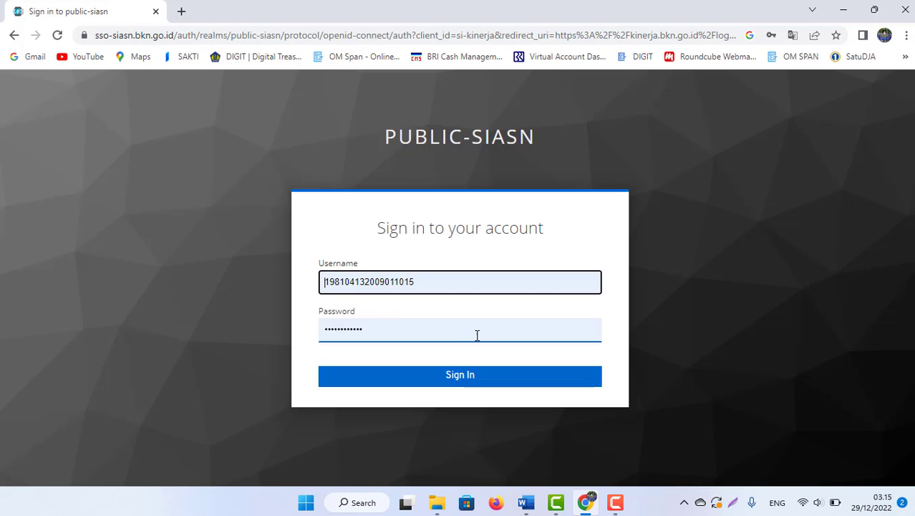
# Step: Sign in with the prefilled credentials, then view the Buku Panduan PDF and close it again
pyautogui.click(451, 386)
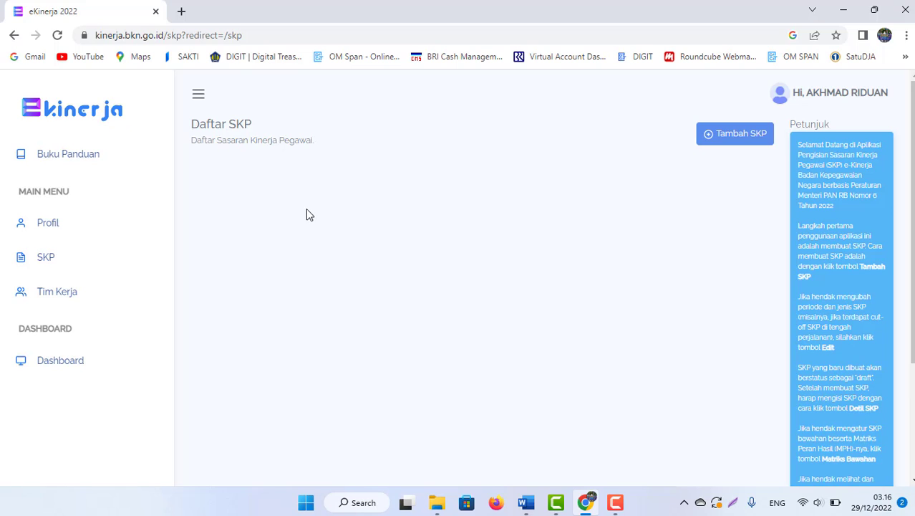
pyautogui.click(66, 162)
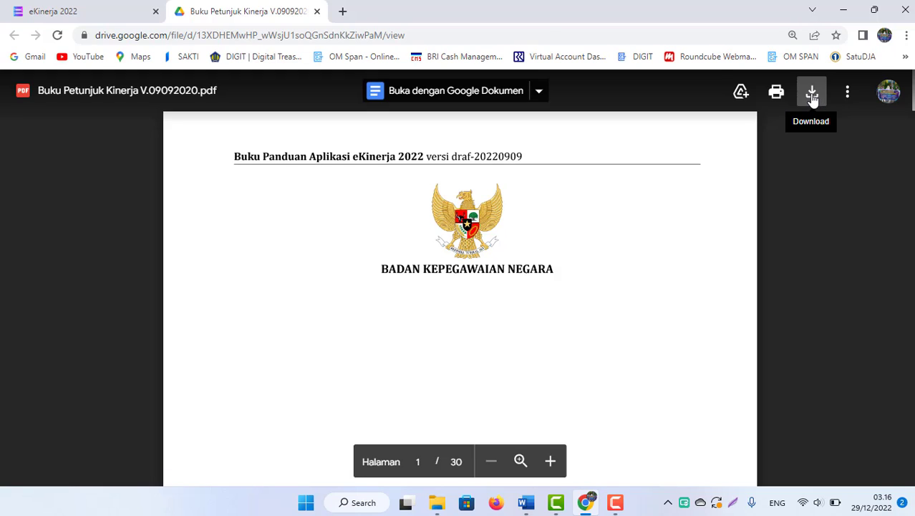
pyautogui.click(317, 12)
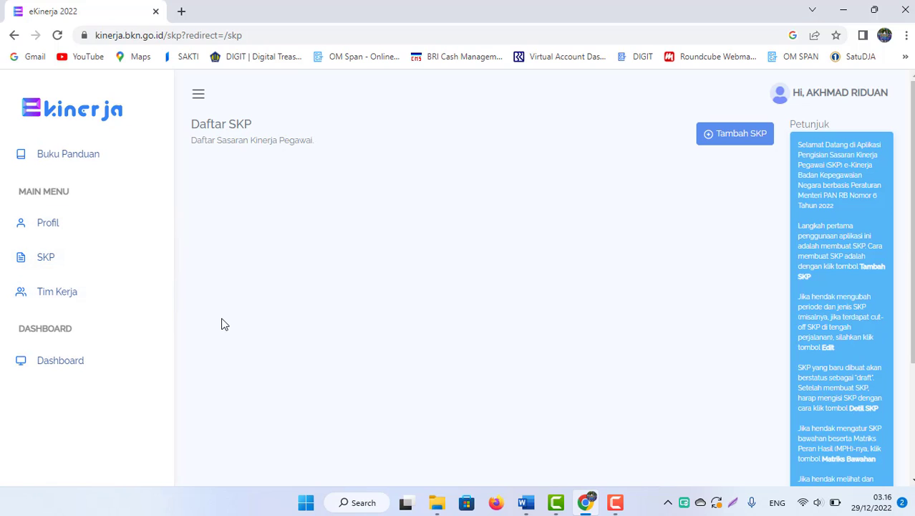
# Step: Look through the sections of the employee profile, from Data Atasan to Klaim Pimpinan Unor, ending on Data Pribadi
pyautogui.click(36, 261)
pyautogui.click(49, 223)
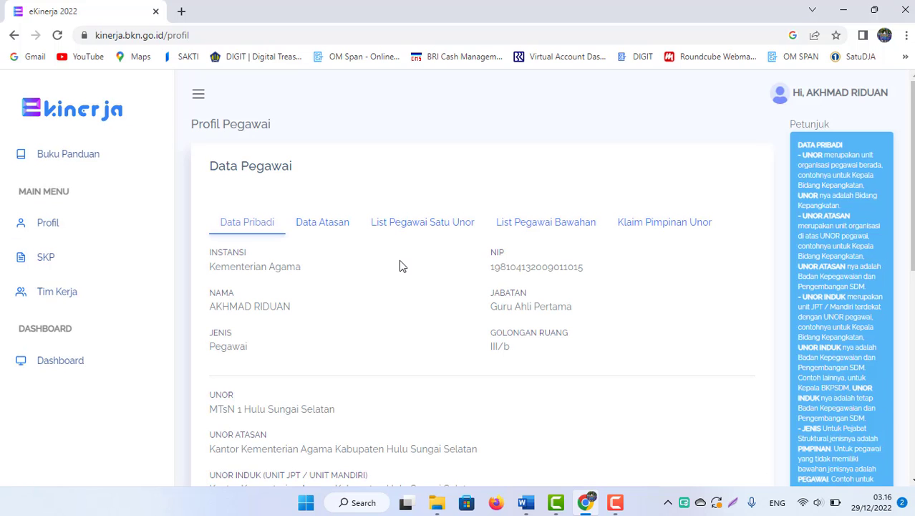
pyautogui.click(309, 232)
pyautogui.click(424, 231)
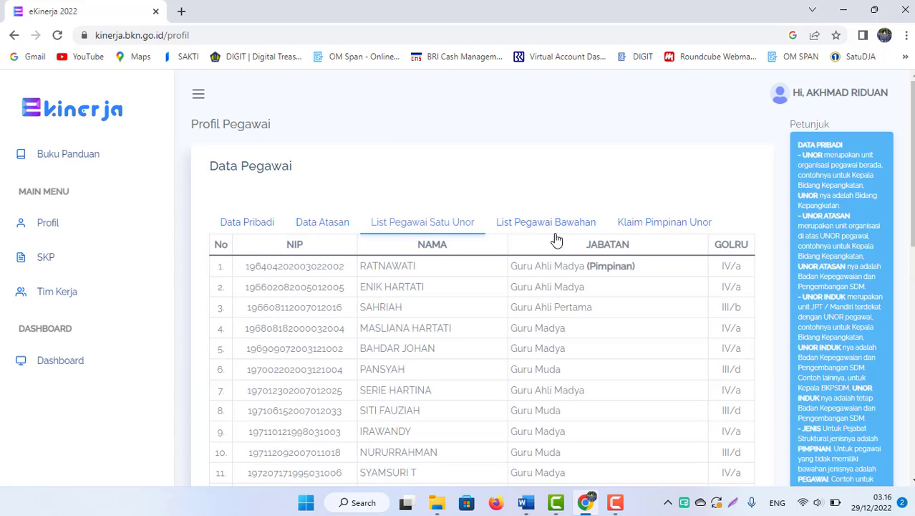
pyautogui.click(557, 233)
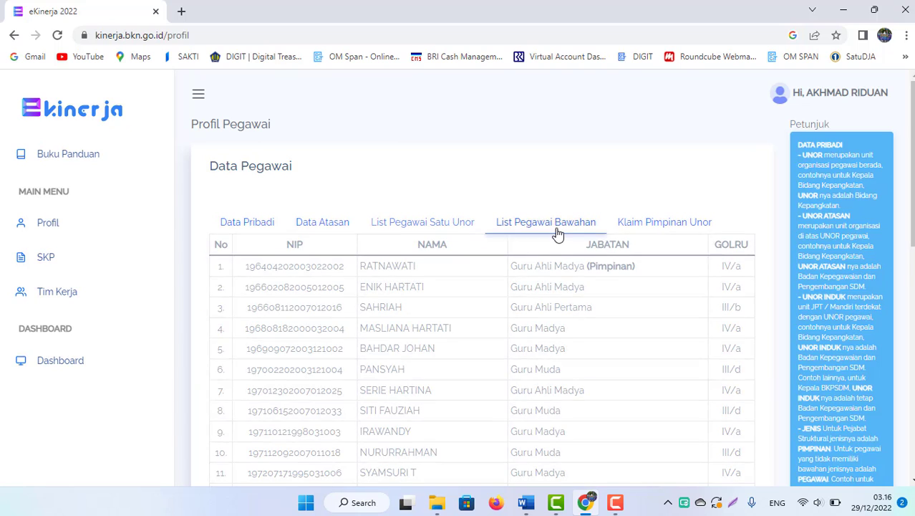
pyautogui.click(655, 234)
pyautogui.click(256, 228)
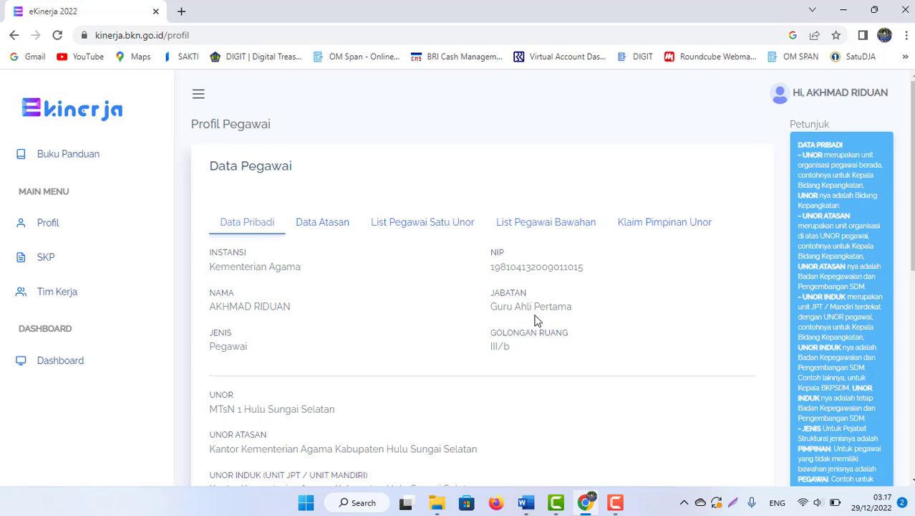
# Step: Open the personal profile for editing and set Golongan Ruang to III/c
pyautogui.scroll(-2, 480, 287)
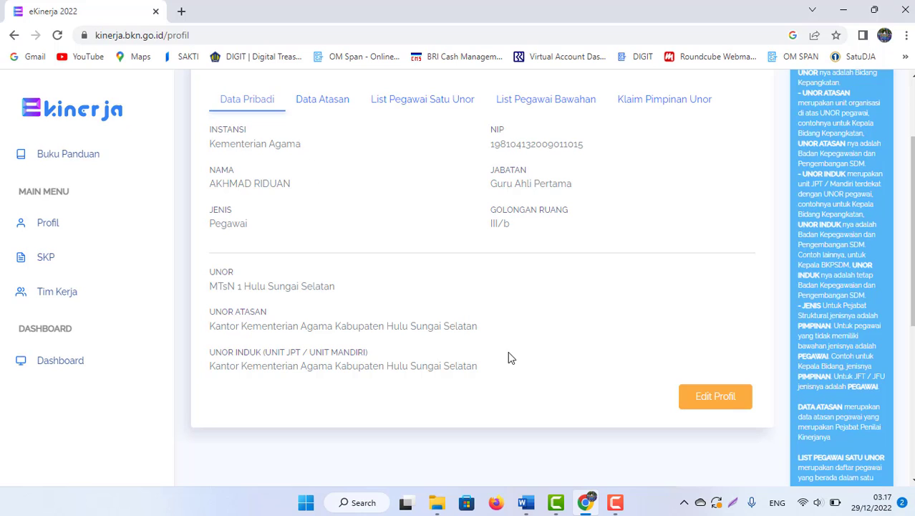
pyautogui.click(710, 401)
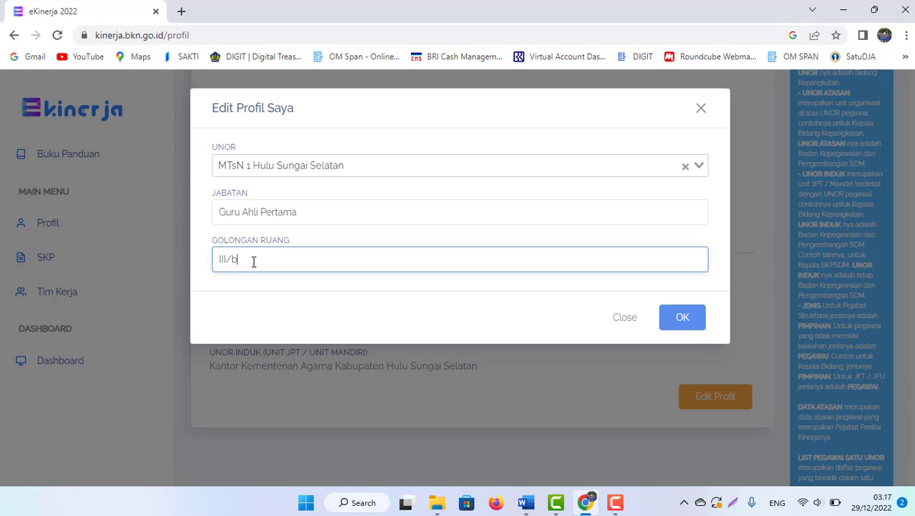
pyautogui.press('BackSpace')
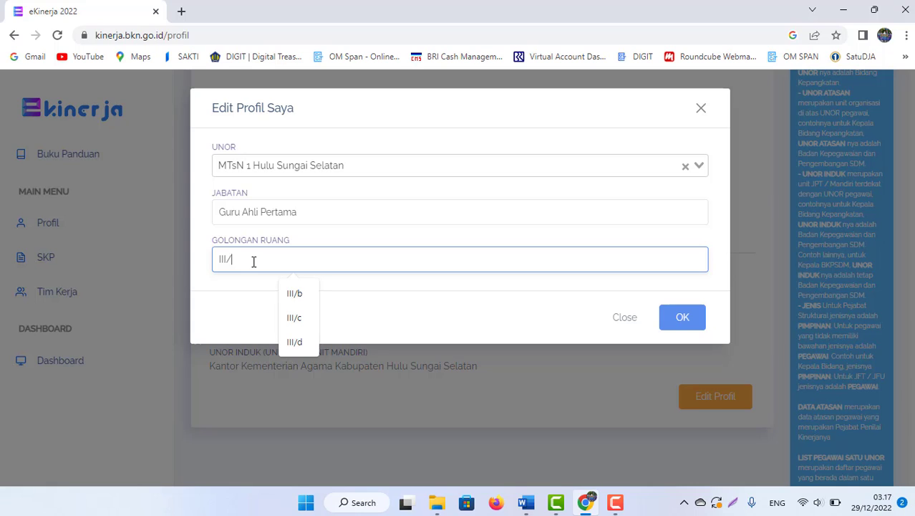
pyautogui.write('c')
# Step: Set the profile's Jabatan to Guru Ahli Muda and save the profile
pyautogui.click(319, 214)
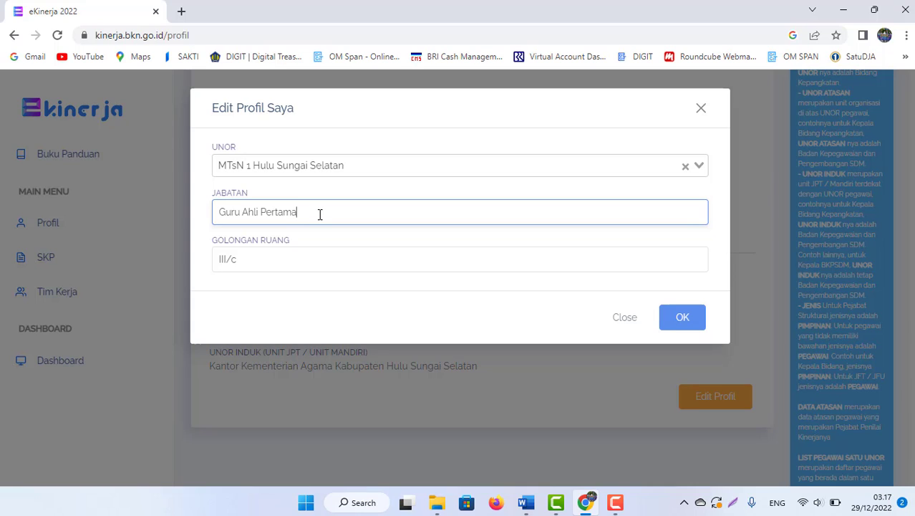
pyautogui.press('BackSpace')
pyautogui.press('BackSpace')
pyautogui.press('BackSpace')
pyautogui.press('BackSpace')
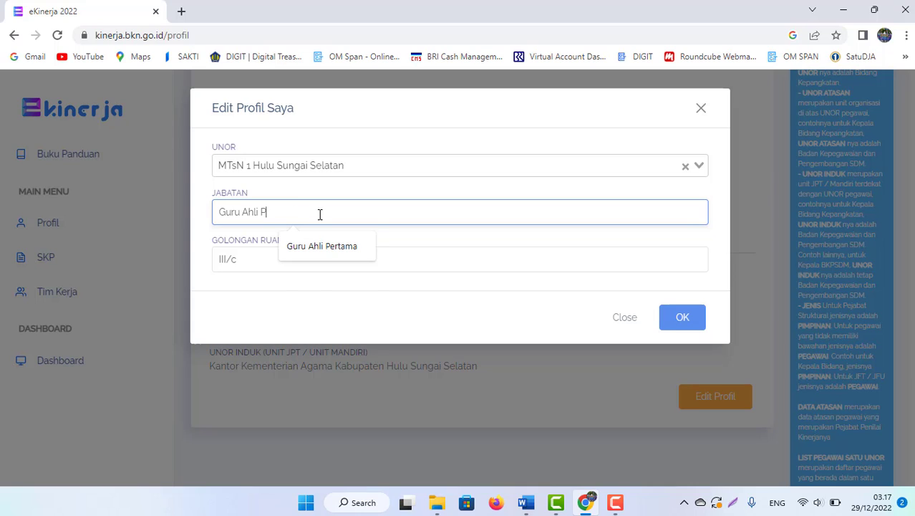
pyautogui.press('BackSpace')
pyautogui.write('Muda')
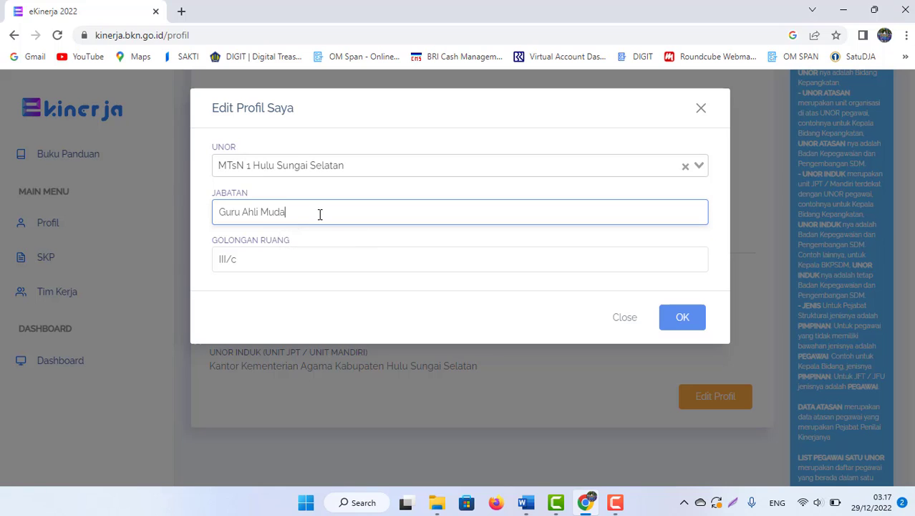
pyautogui.click(682, 321)
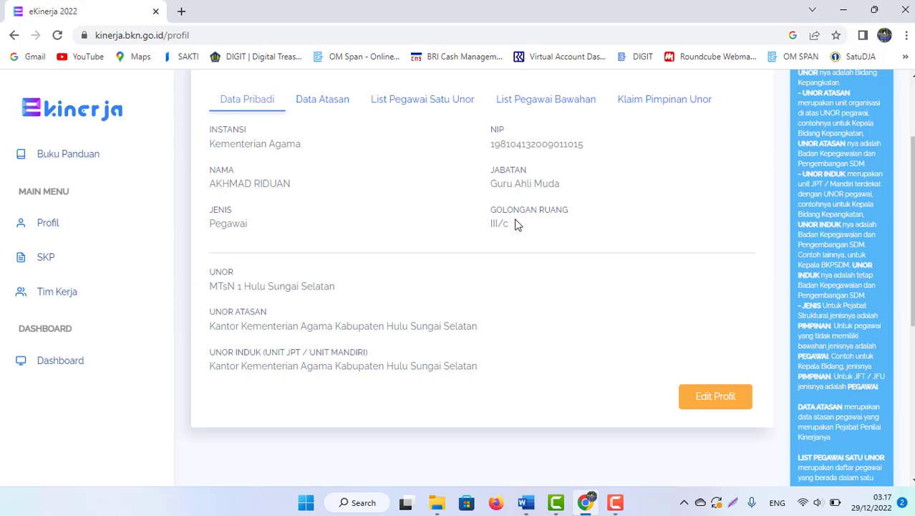
# Step: Review the Data Atasan and Data Pribadi details in the employee profile
pyautogui.scroll(2, 517, 224)
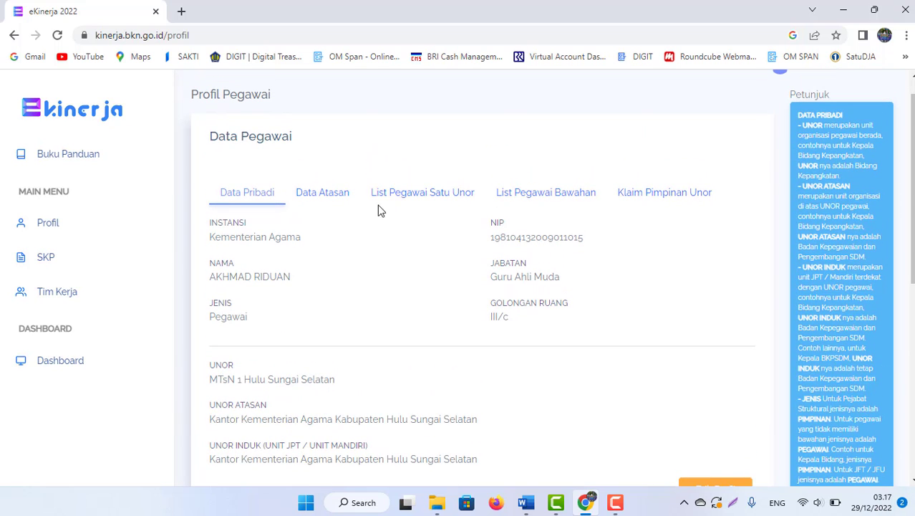
pyautogui.click(335, 198)
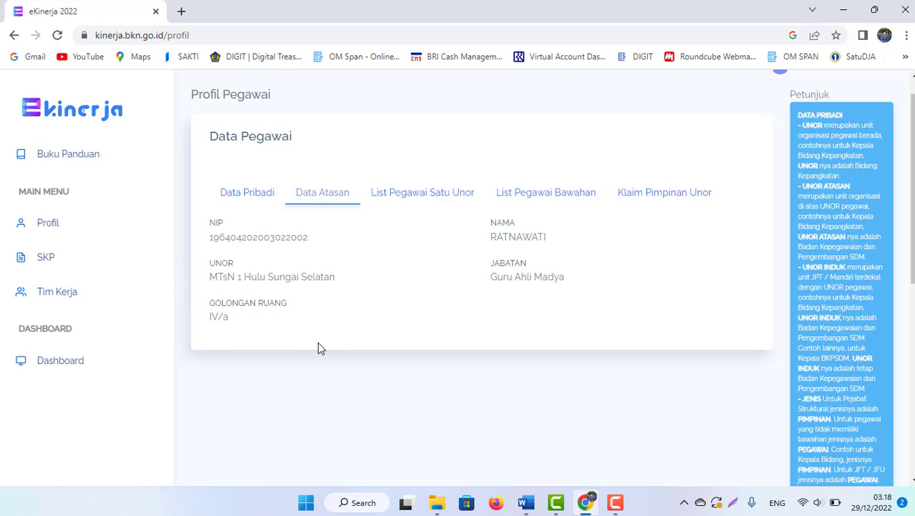
pyautogui.click(230, 204)
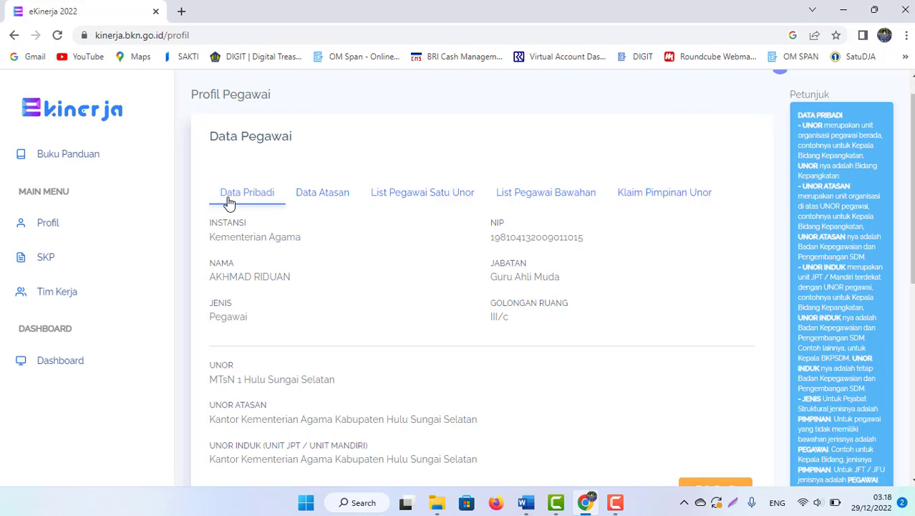
pyautogui.click(306, 199)
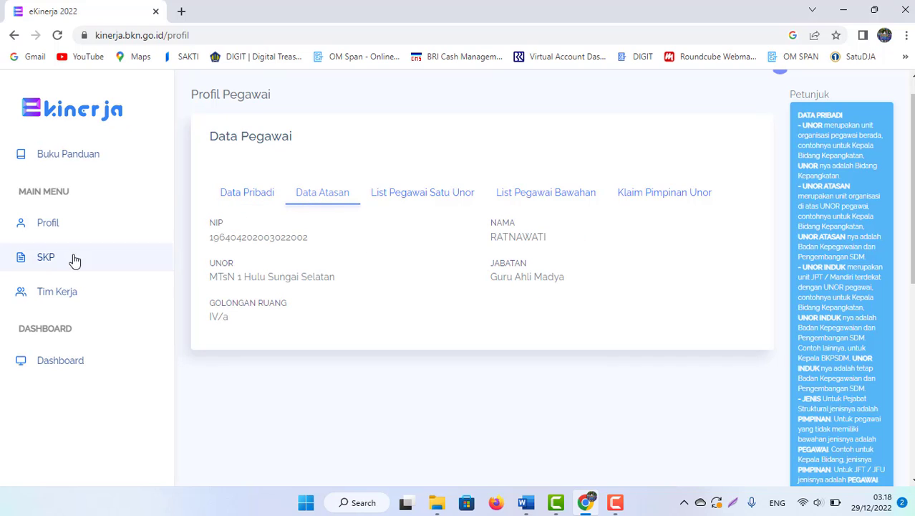
# Step: Start a new SKP in the SKP list and set its Periode Awal to 01/01/2022
pyautogui.click(45, 260)
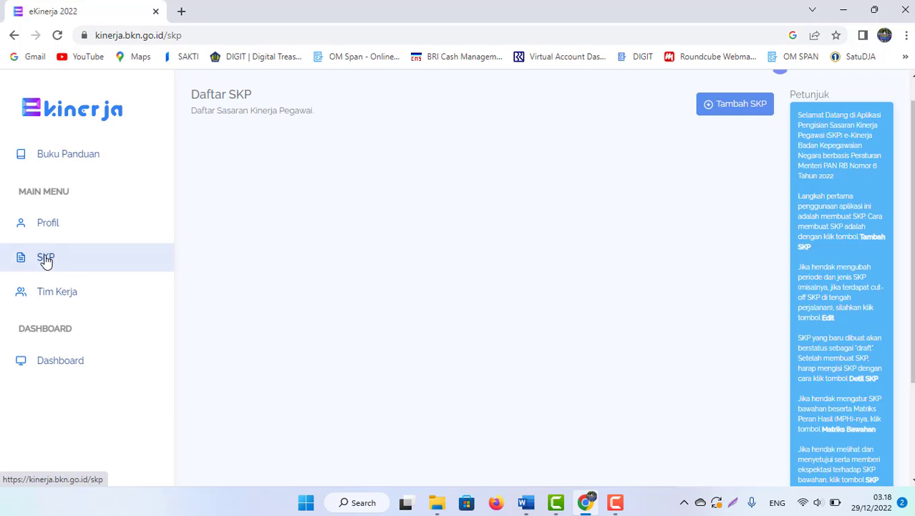
pyautogui.click(721, 106)
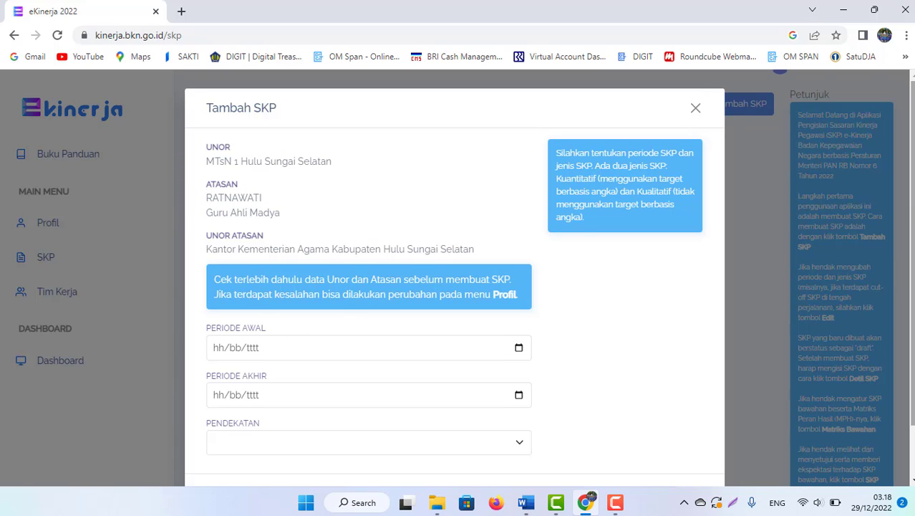
pyautogui.scroll(-1, 455, 279)
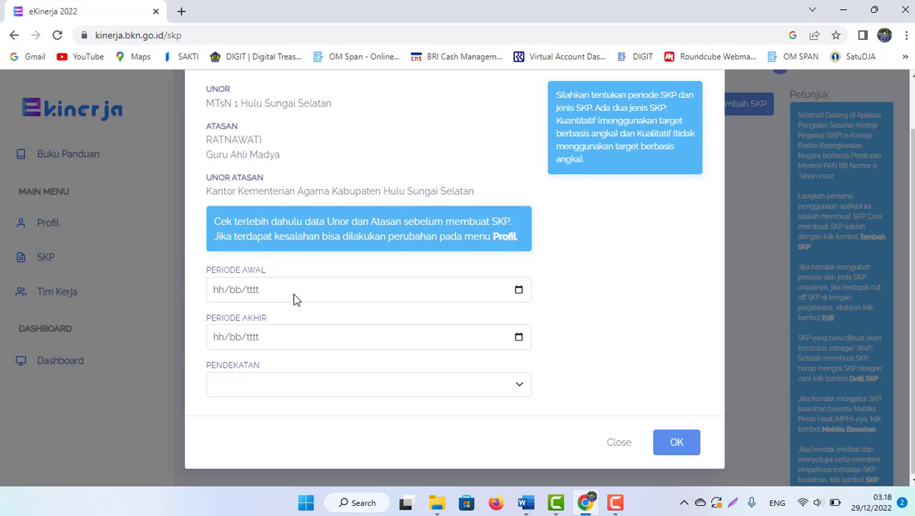
pyautogui.click(519, 289)
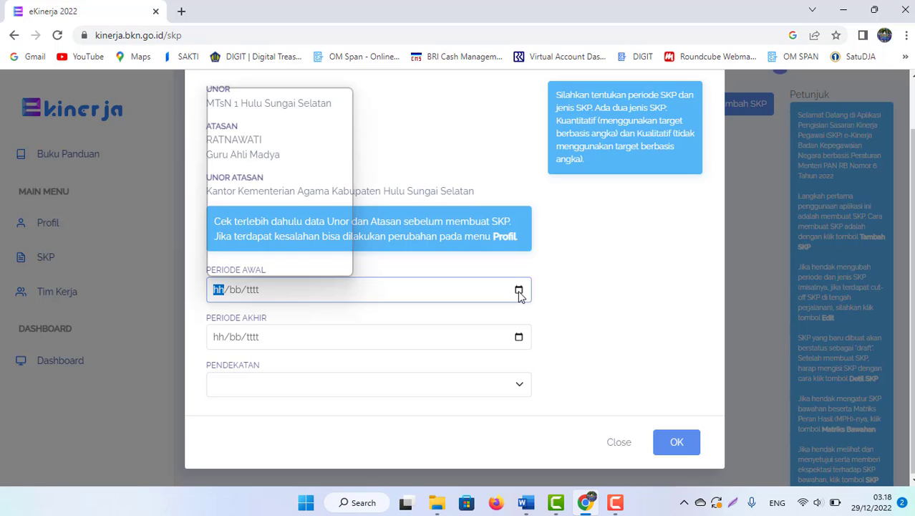
pyautogui.click(278, 103)
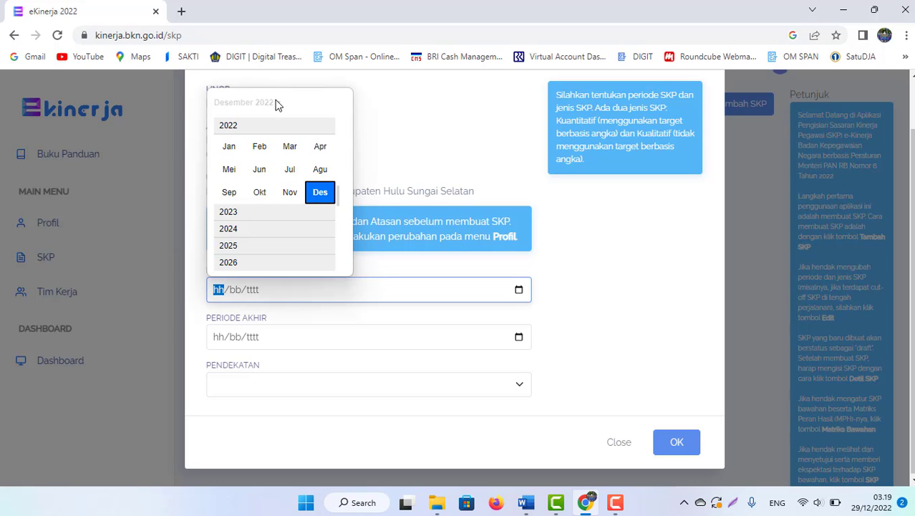
pyautogui.click(230, 146)
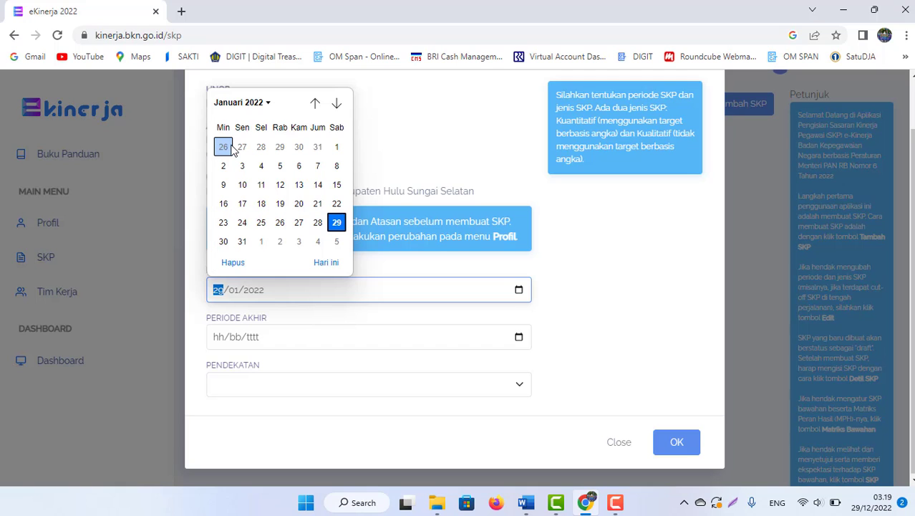
pyautogui.click(336, 147)
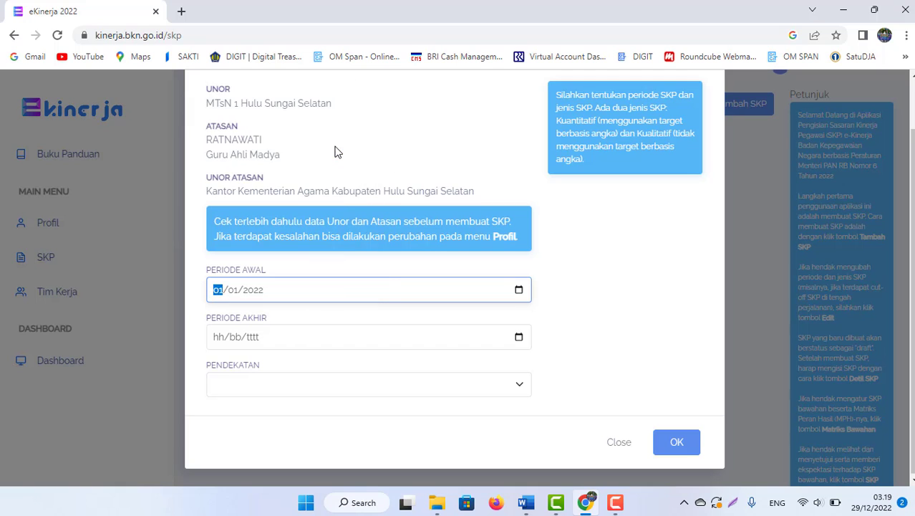
# Step: Set the SKP's Periode Akhir to 31/12/2022 and Pendekatan to Kuantitatif, and save it
pyautogui.click(519, 338)
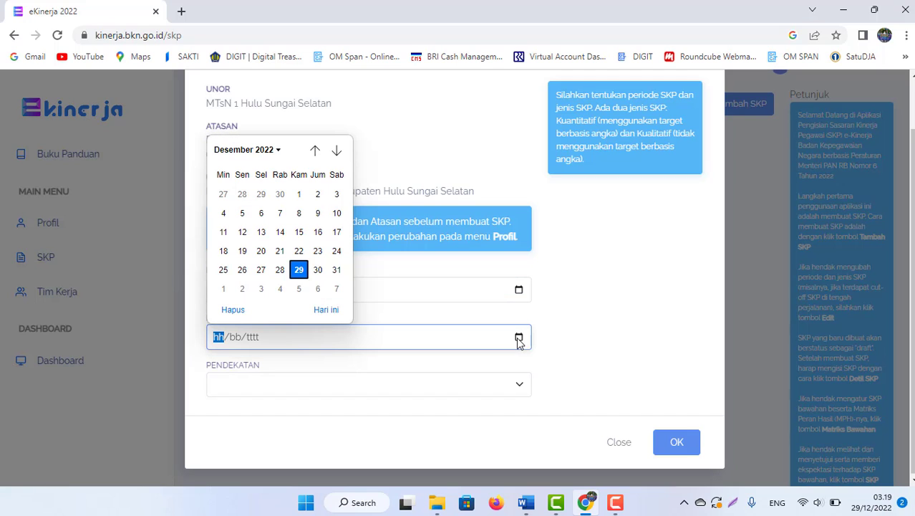
pyautogui.click(337, 270)
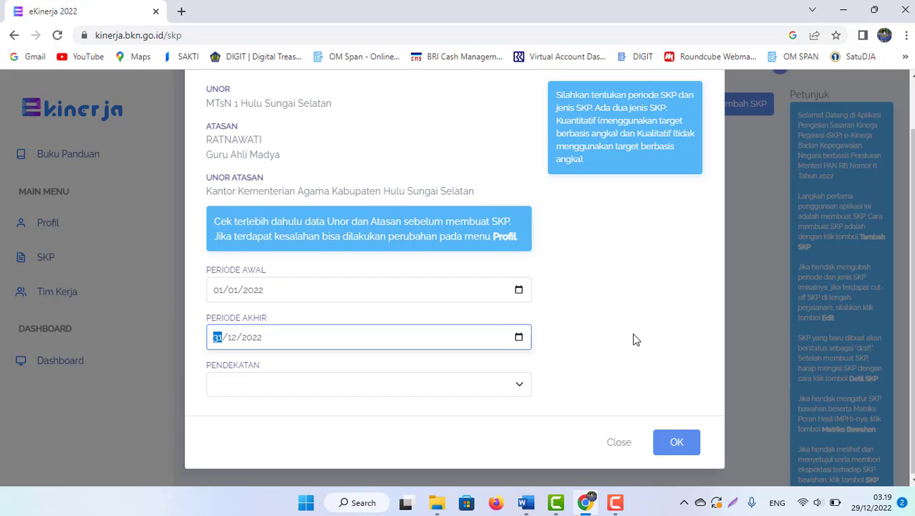
pyautogui.click(520, 385)
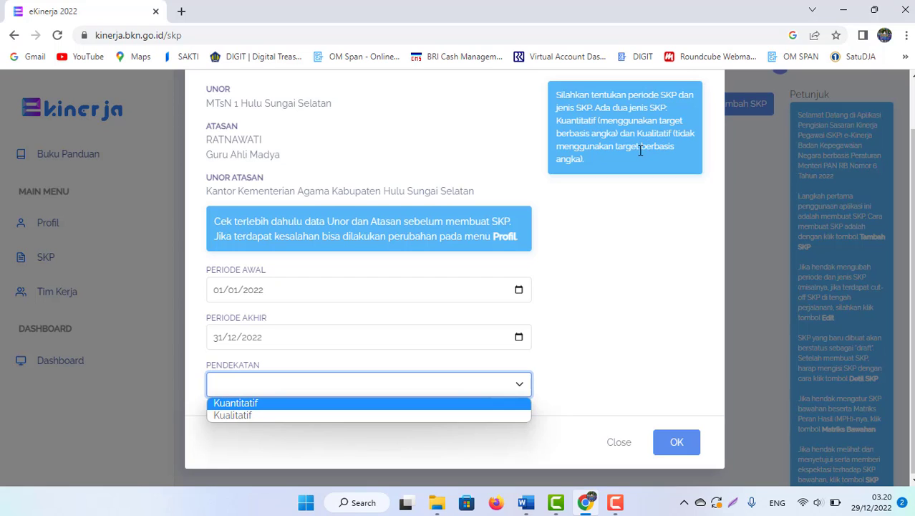
pyautogui.click(251, 405)
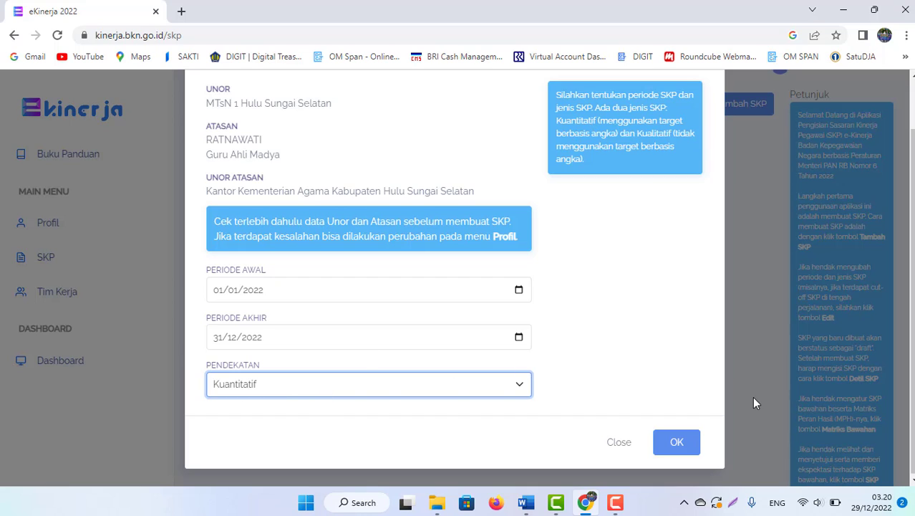
pyautogui.click(681, 448)
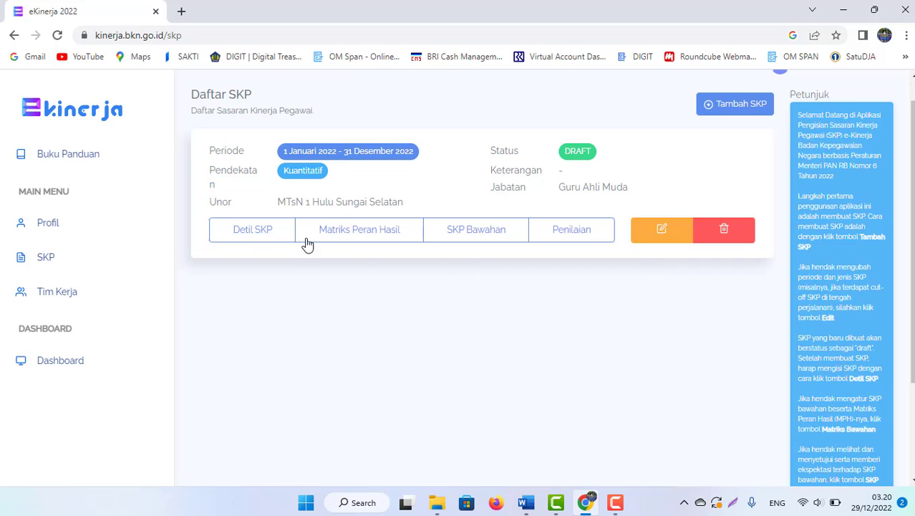
# Step: Open the details of the 2022 SKP, start a new RHK and check the options for Rencana Hasil Kerja Atasan yang Diintervensi
pyautogui.click(251, 233)
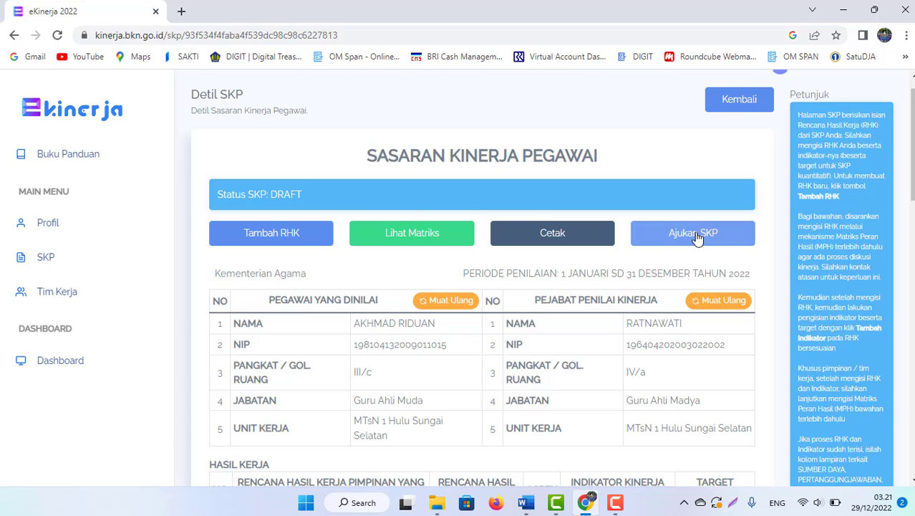
pyautogui.click(267, 243)
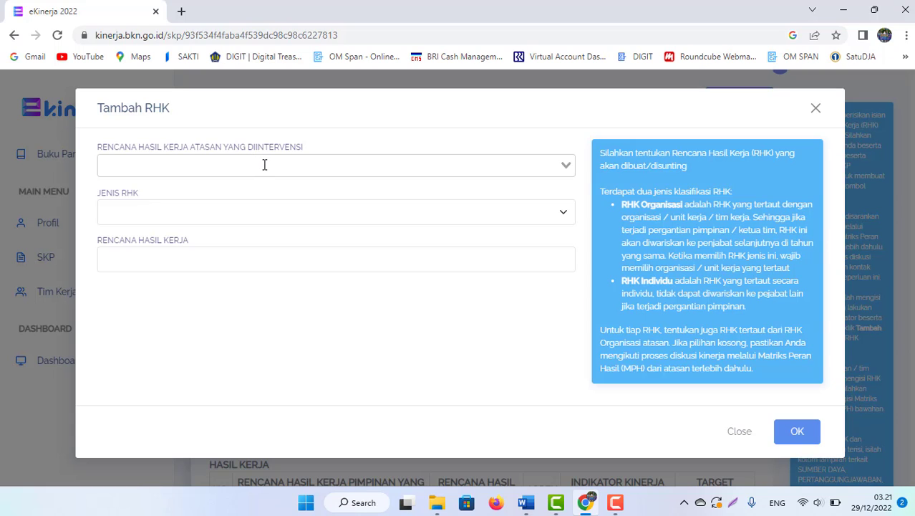
pyautogui.click(565, 165)
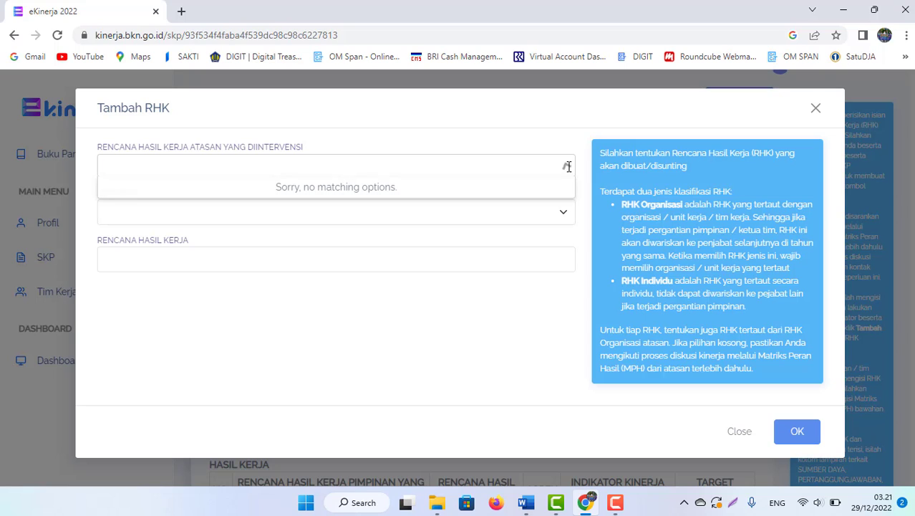
pyautogui.click(565, 166)
pyautogui.click(566, 166)
pyautogui.click(566, 165)
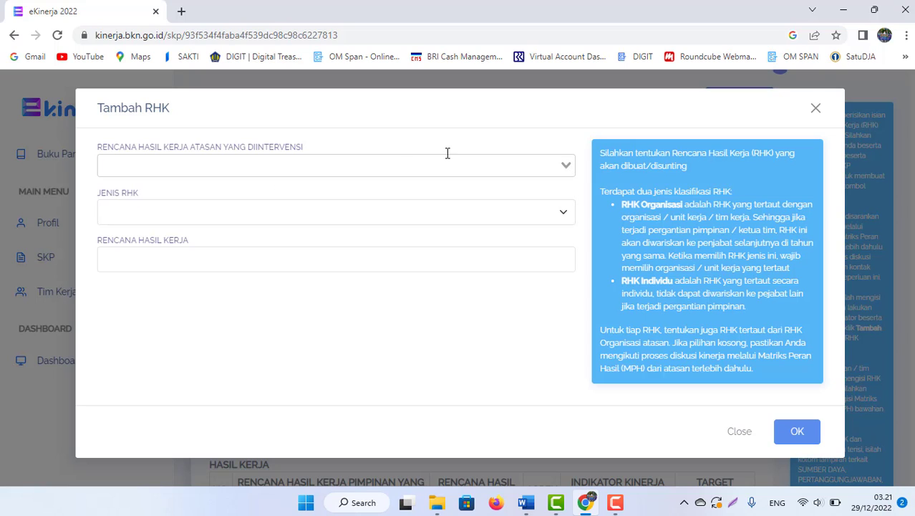
pyautogui.click(162, 166)
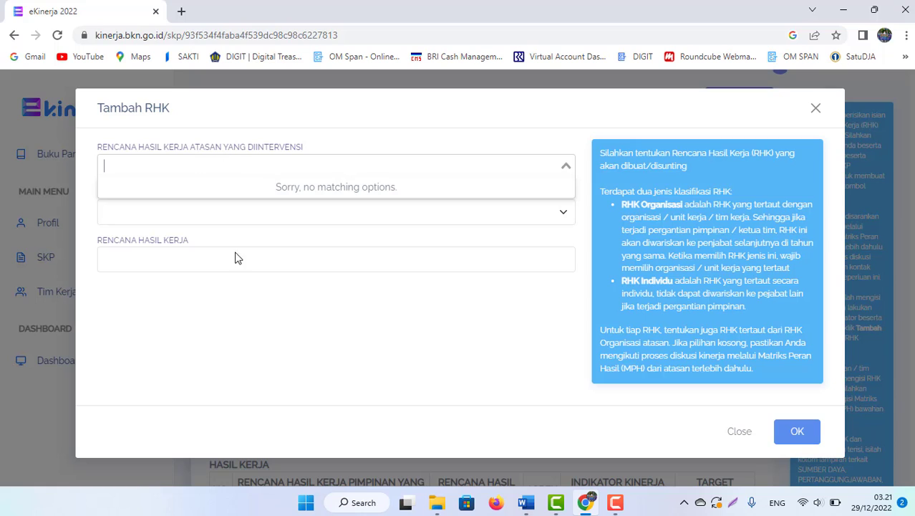
pyautogui.click(400, 257)
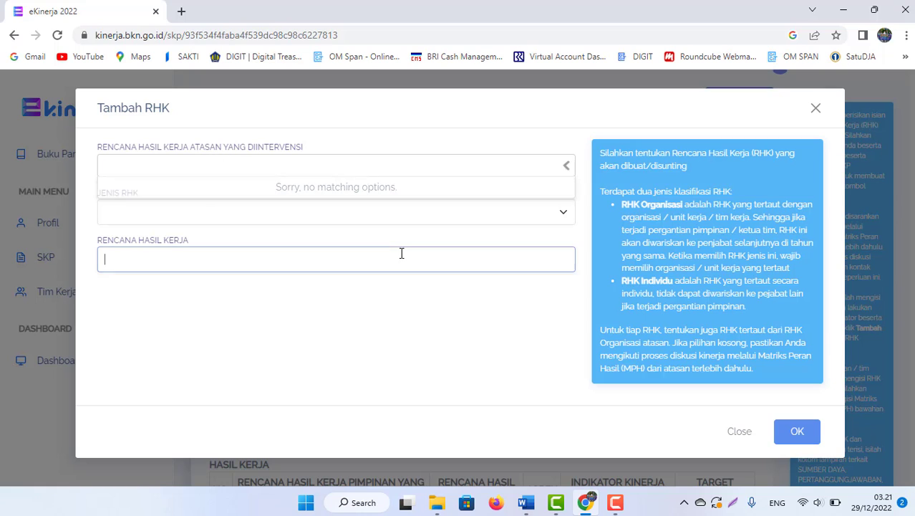
pyautogui.click(567, 166)
pyautogui.click(566, 166)
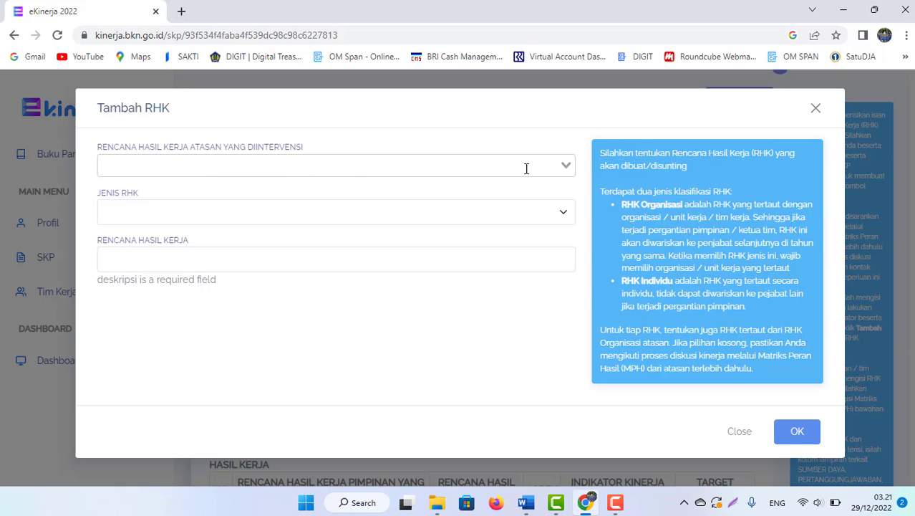
pyautogui.click(566, 166)
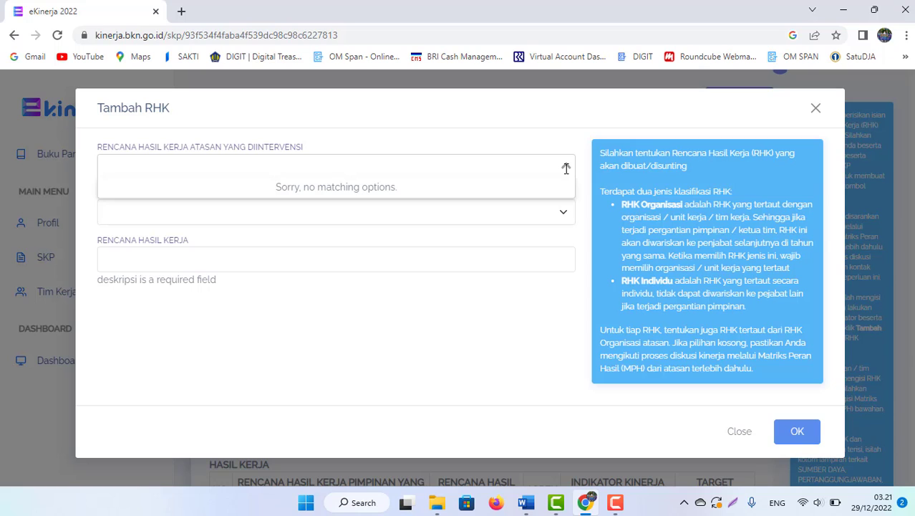
pyautogui.click(566, 168)
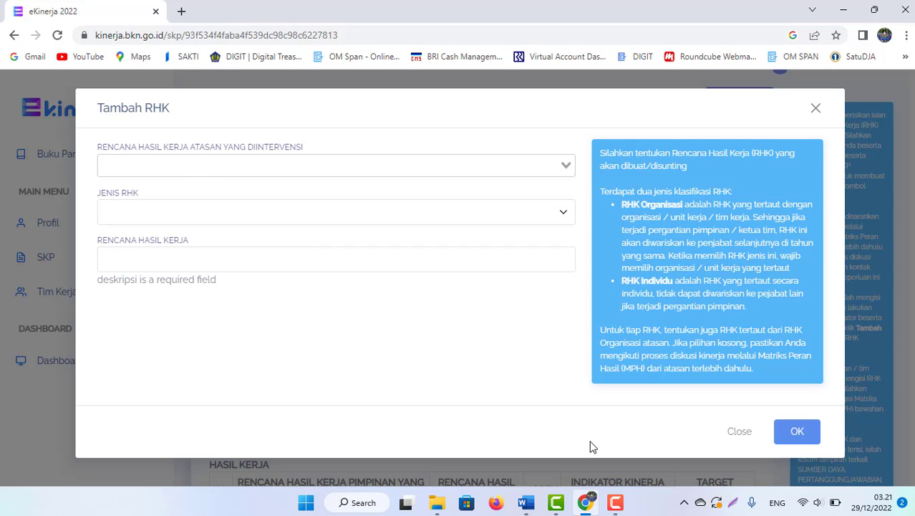
# Step: Switch to the Word notes to read the e-Kinerja Top-Down approach line, and return to the RHK form in Chrome
pyautogui.click(517, 507)
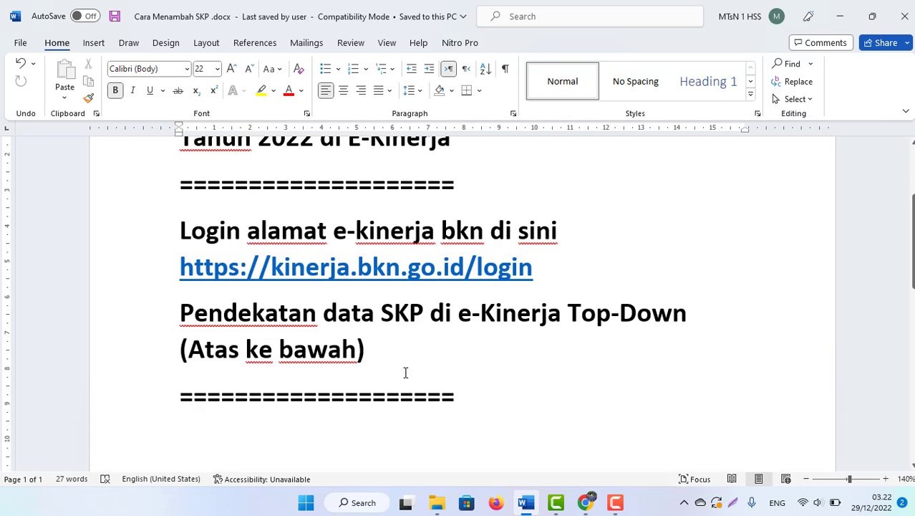
pyautogui.hotkey('alt', 'Tab')
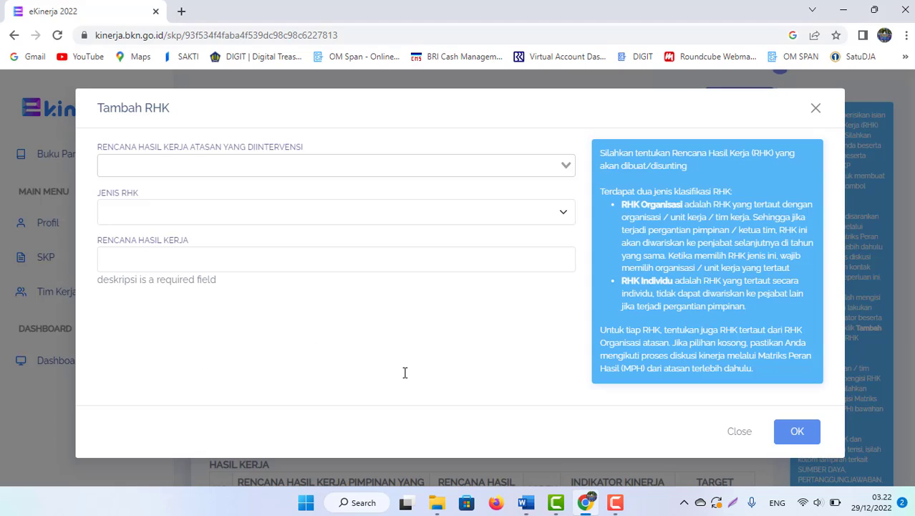
pyautogui.hotkey('alt', 'Tab')
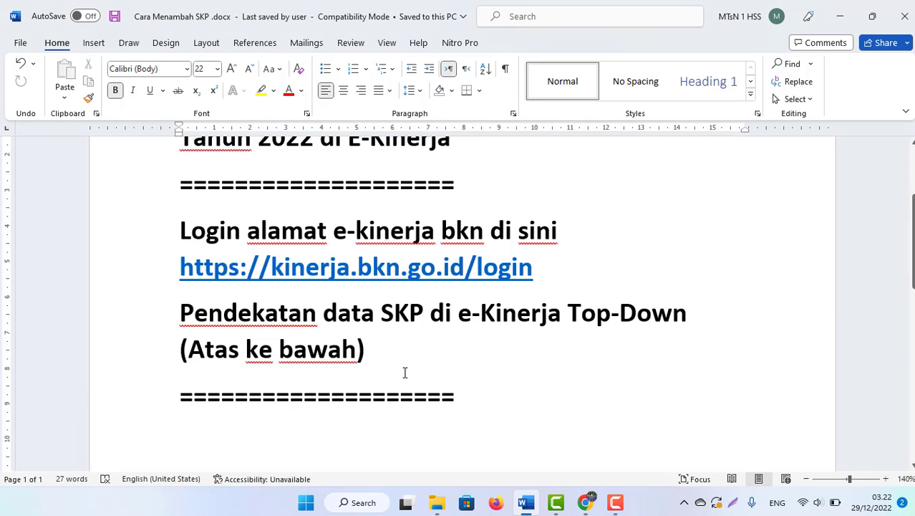
pyautogui.hotkey('alt', 'Tab')
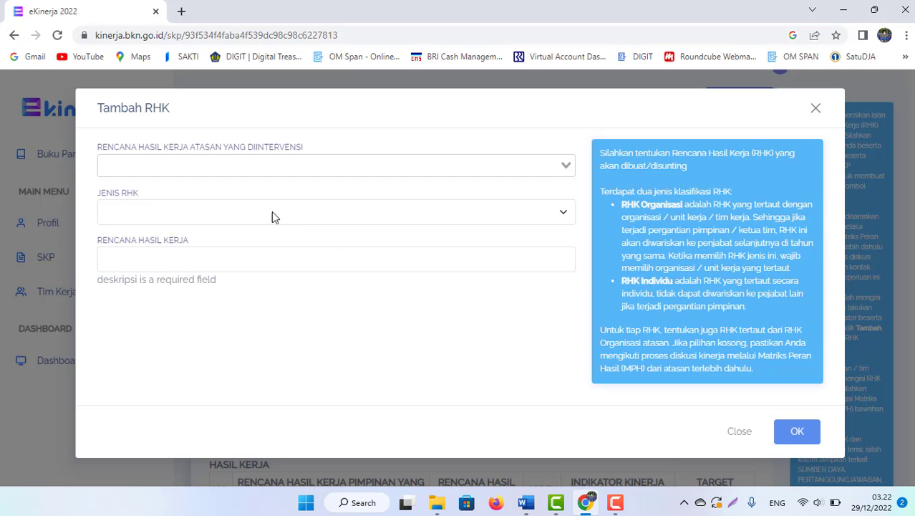
# Step: Set Jenis RHK to Utama in the new RHK form and go to its Rencana Hasil Kerja field
pyautogui.click(149, 211)
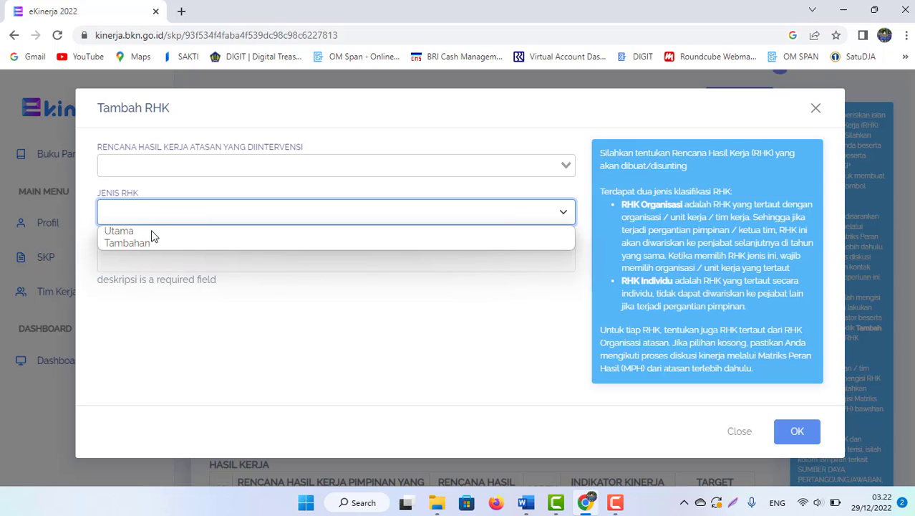
pyautogui.click(118, 232)
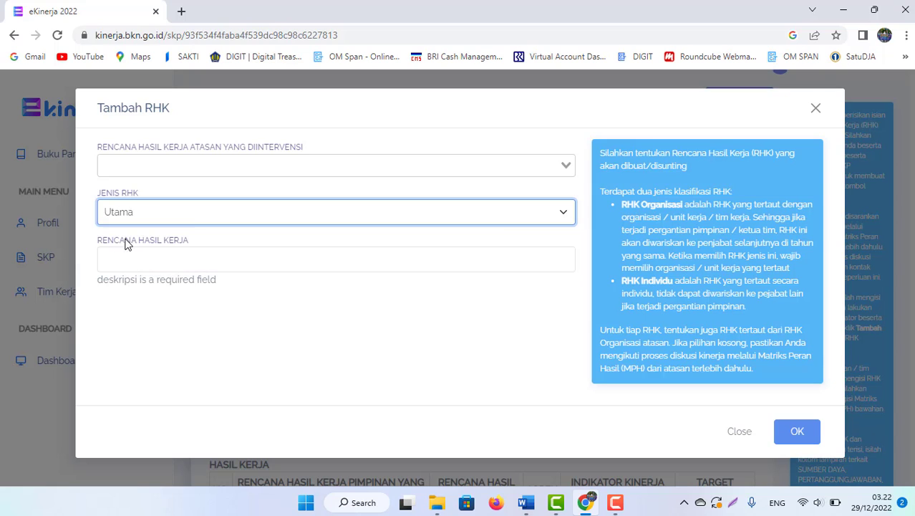
pyautogui.click(170, 262)
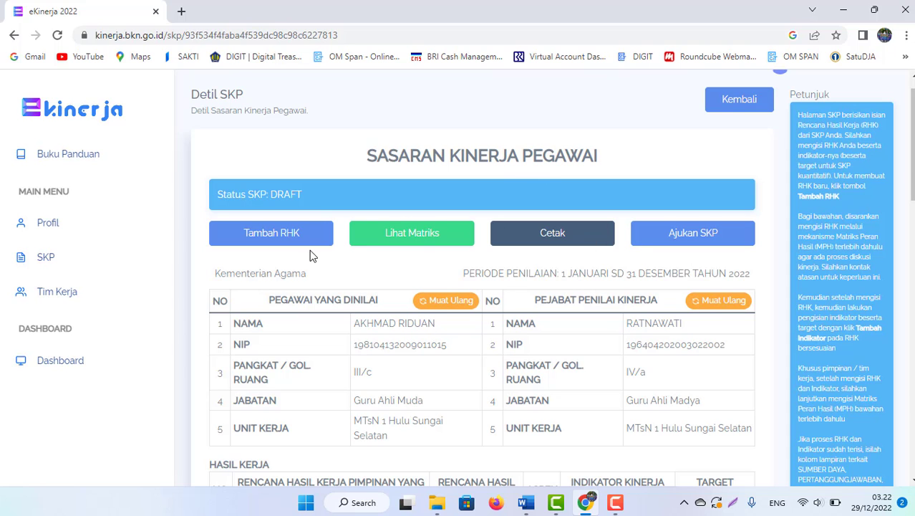
# Step: Examine the Lampiran section of the SKP details, opening Dukungan Sumber Daya for editing and confirming it without text
pyautogui.scroll(-15, 643, 402)
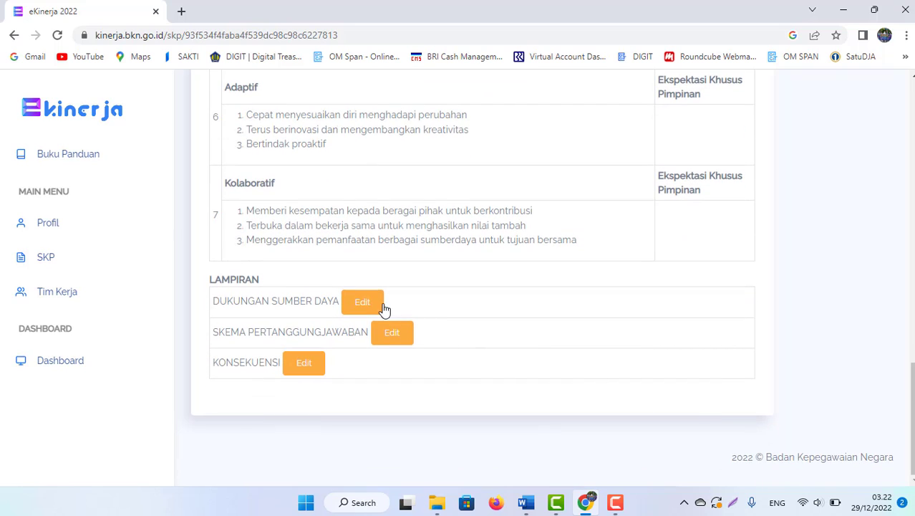
pyautogui.click(367, 307)
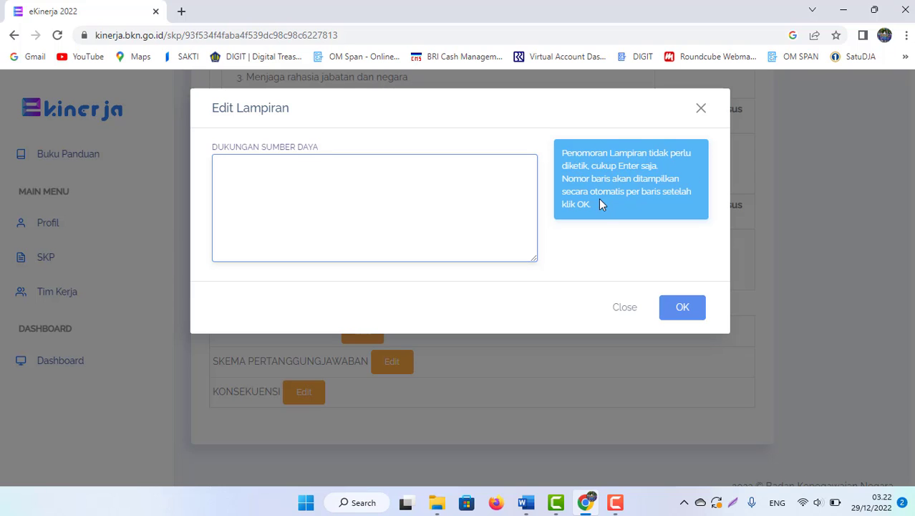
pyautogui.click(684, 307)
pyautogui.scroll(3, 419, 373)
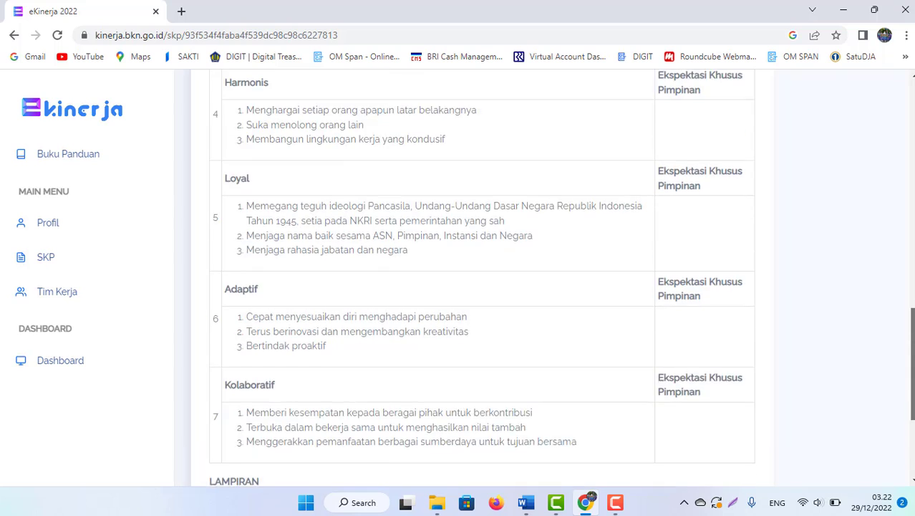
pyautogui.scroll(-3, 419, 373)
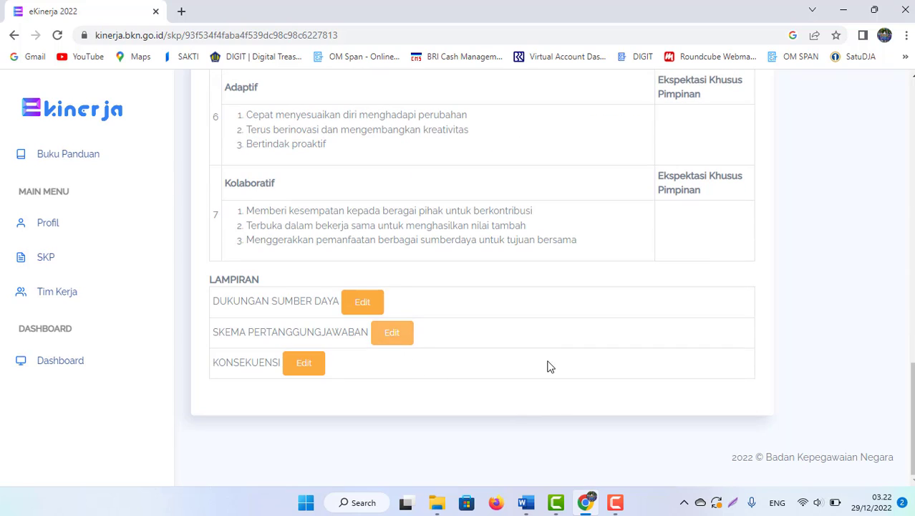
pyautogui.scroll(10, 550, 367)
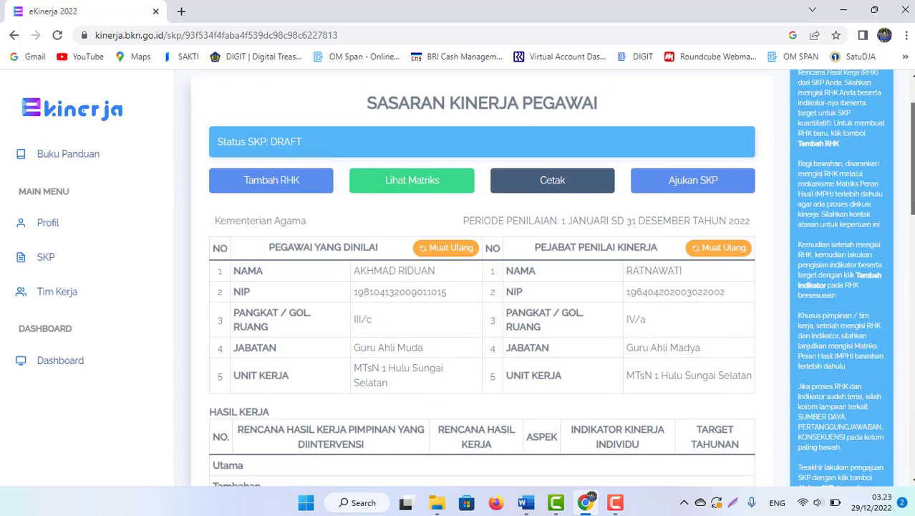
pyautogui.scroll(1, 550, 286)
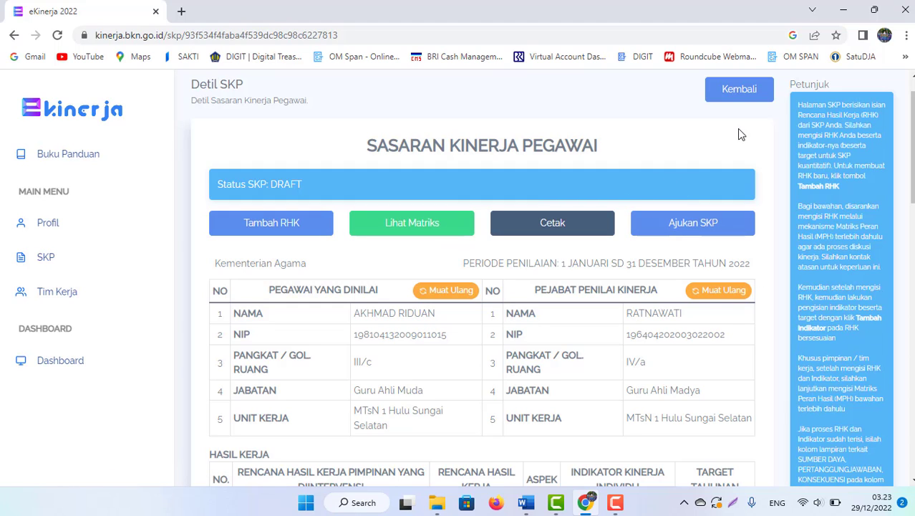
# Step: Leave the SKP details, view the employee profile page and return to the SKP list
pyautogui.click(750, 89)
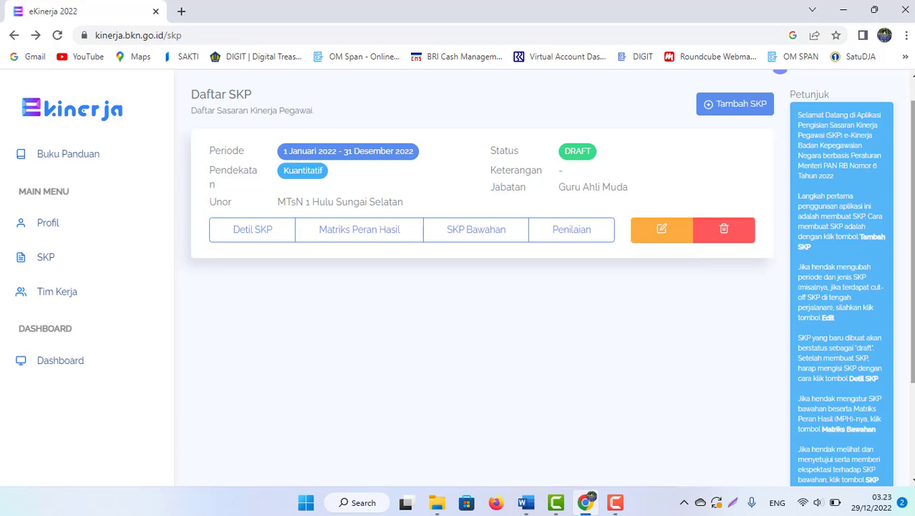
pyautogui.scroll(1, 912, 215)
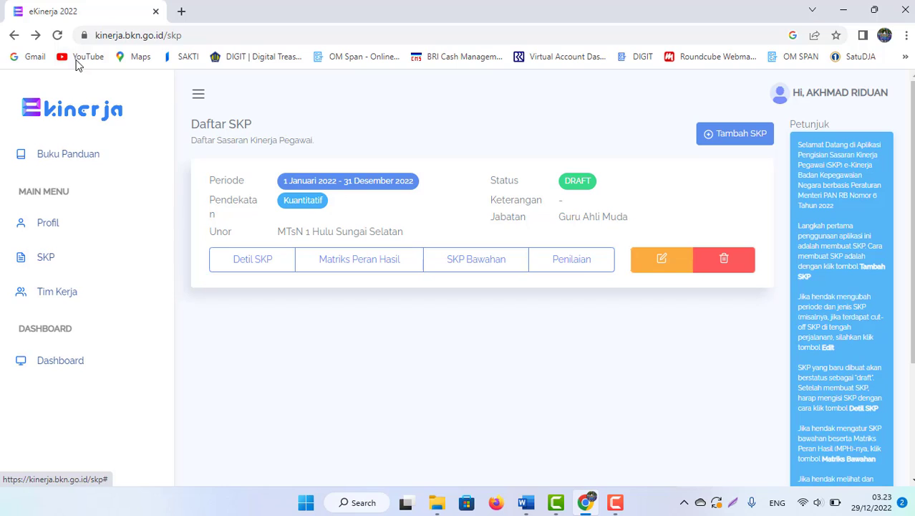
pyautogui.click(48, 223)
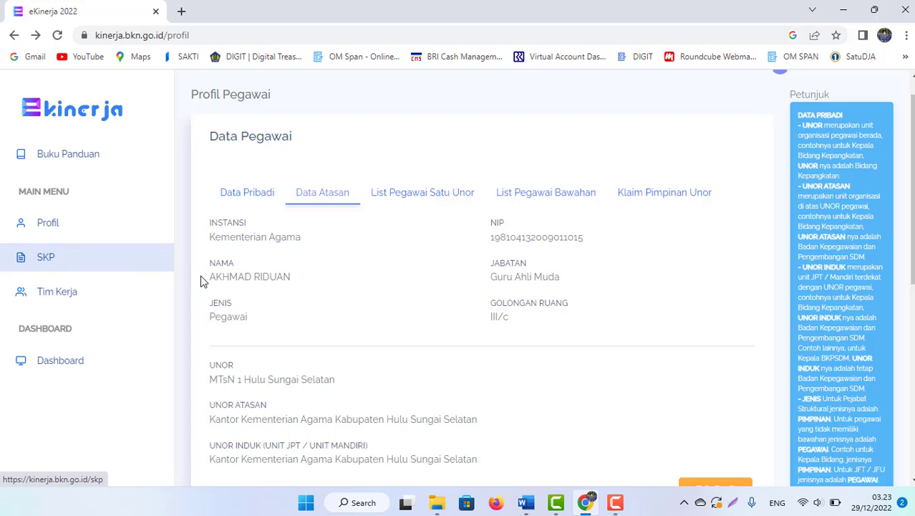
pyautogui.click(40, 261)
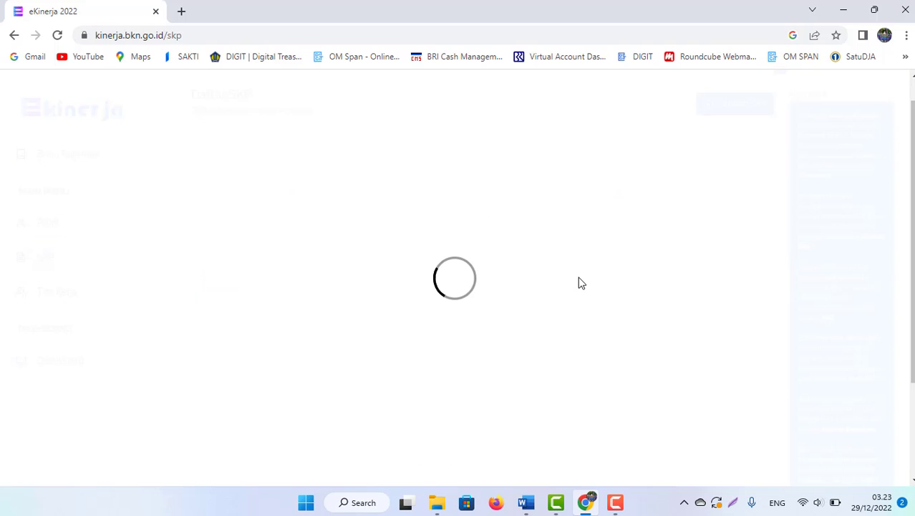
pyautogui.scroll(1, 781, 244)
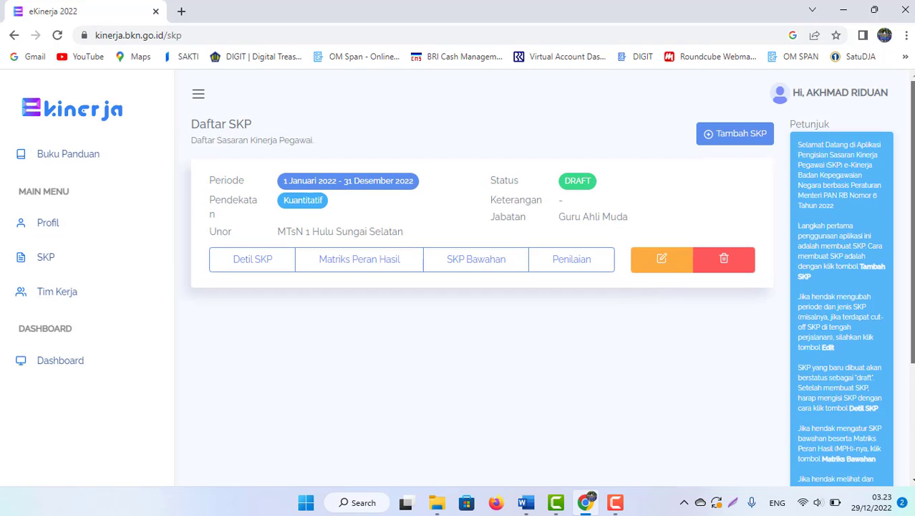
# Step: Open the Penilaian of the 2022 SKP and review the monthly assessment periods under Pelaksanaan Kinerja
pyautogui.click(571, 262)
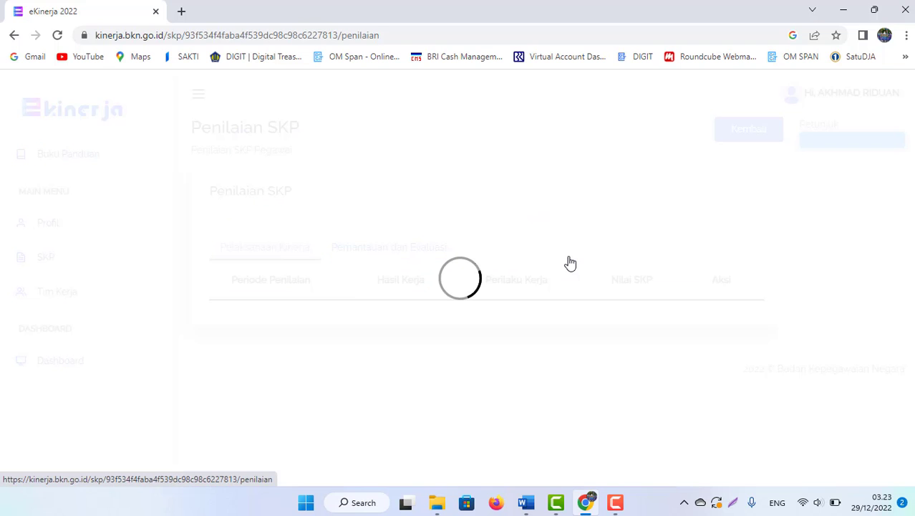
pyautogui.scroll(-4, 912, 202)
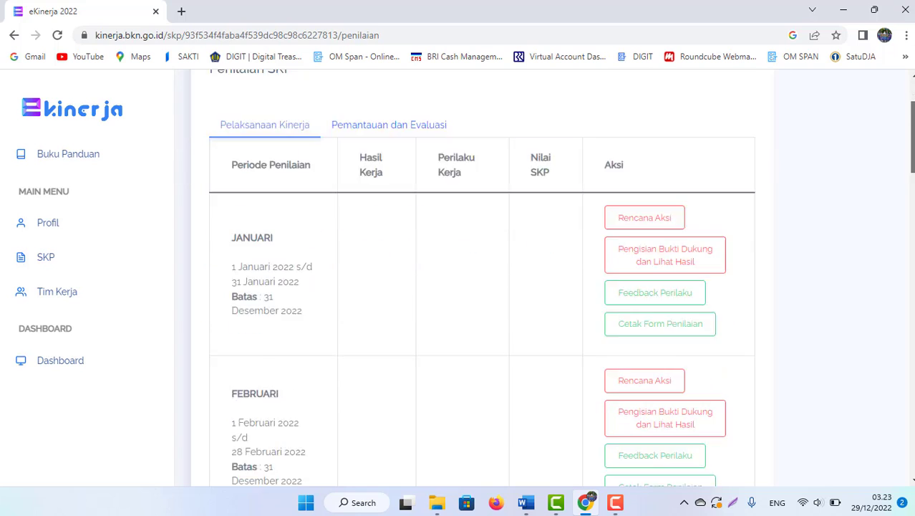
pyautogui.scroll(2, 481, 279)
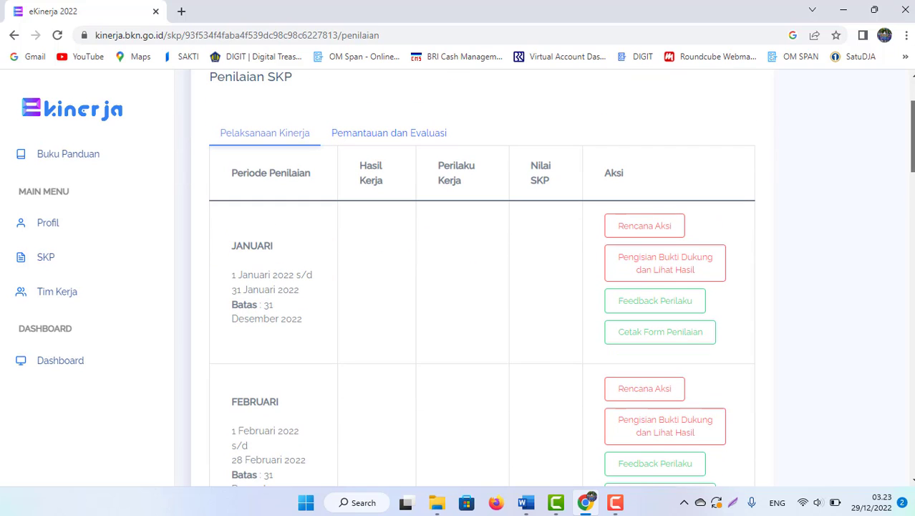
pyautogui.scroll(-1, 482, 279)
pyautogui.scroll(2, 913, 146)
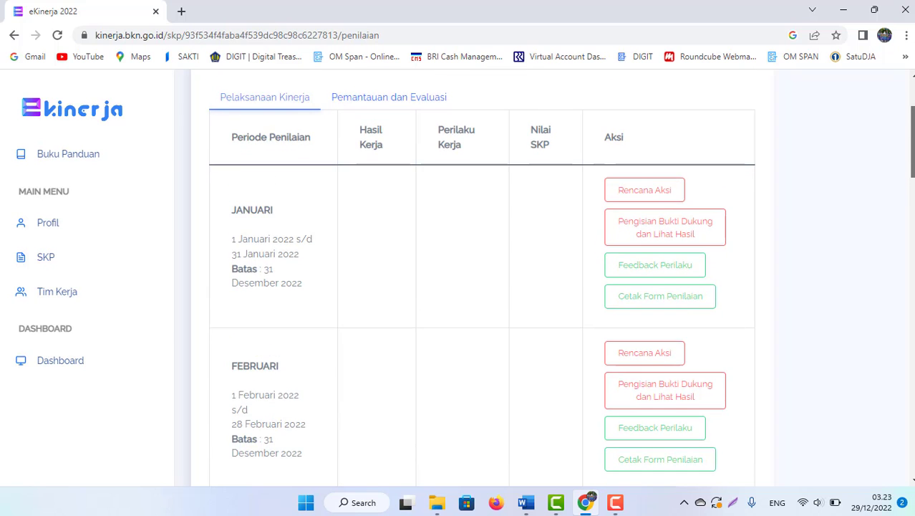
pyautogui.scroll(-13, 913, 145)
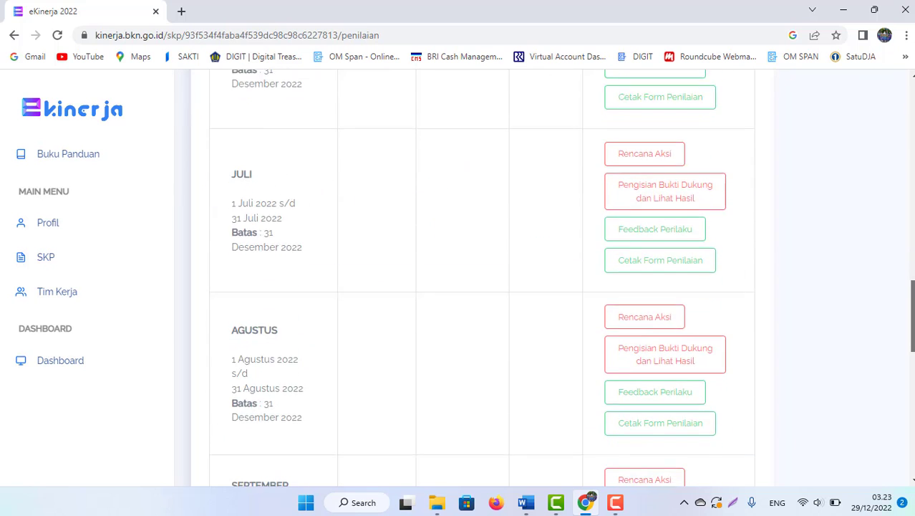